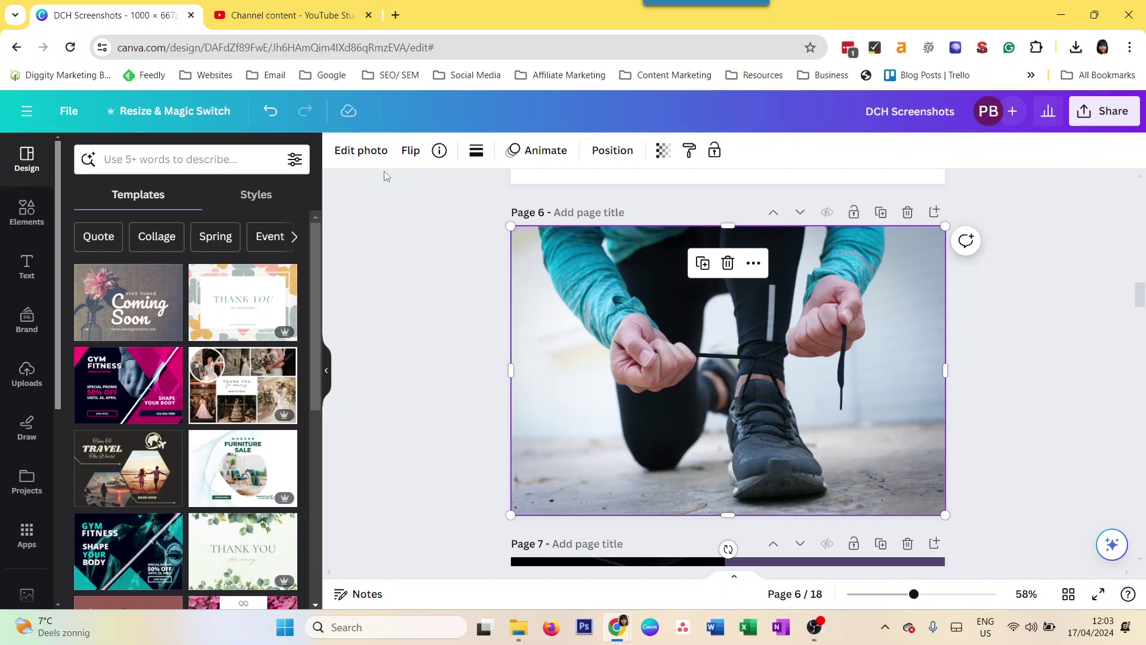
Open the full filter collection for the page 6 photo and apply the Bronz filter from the Warm group
click(361, 149)
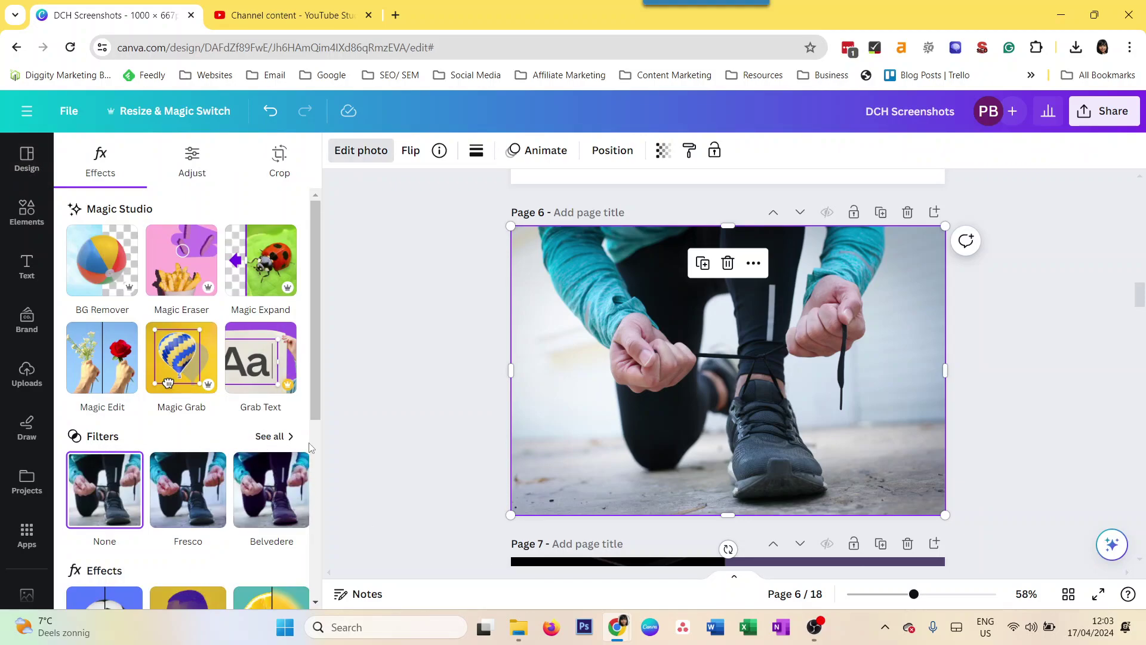
click(133, 439)
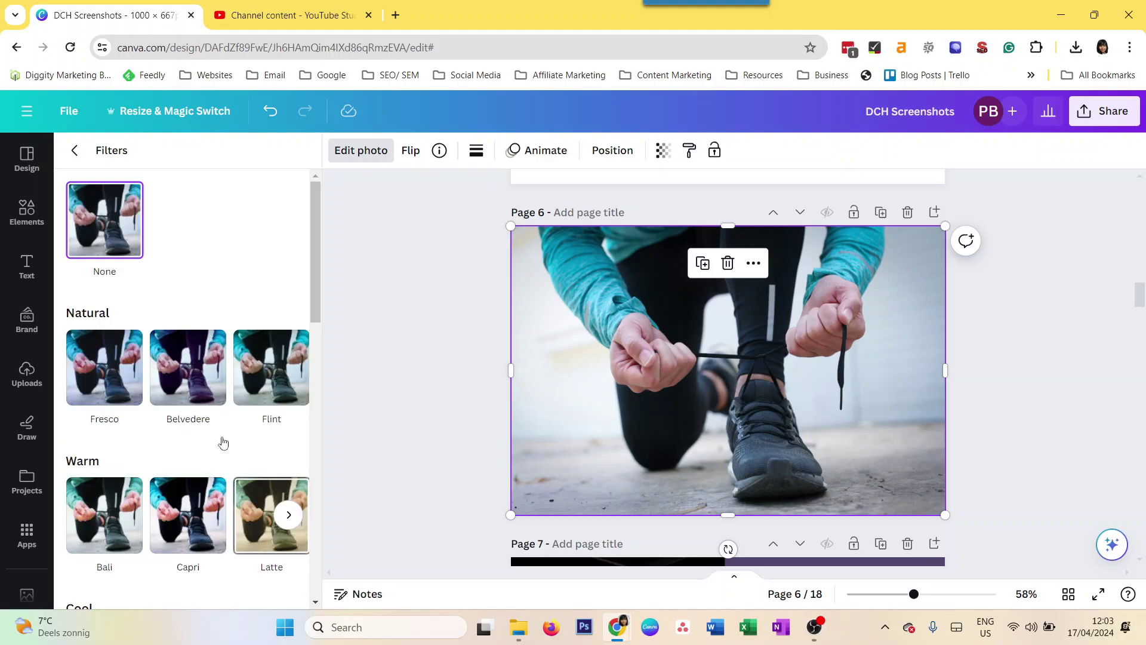
scroll(181, 320, down, 4)
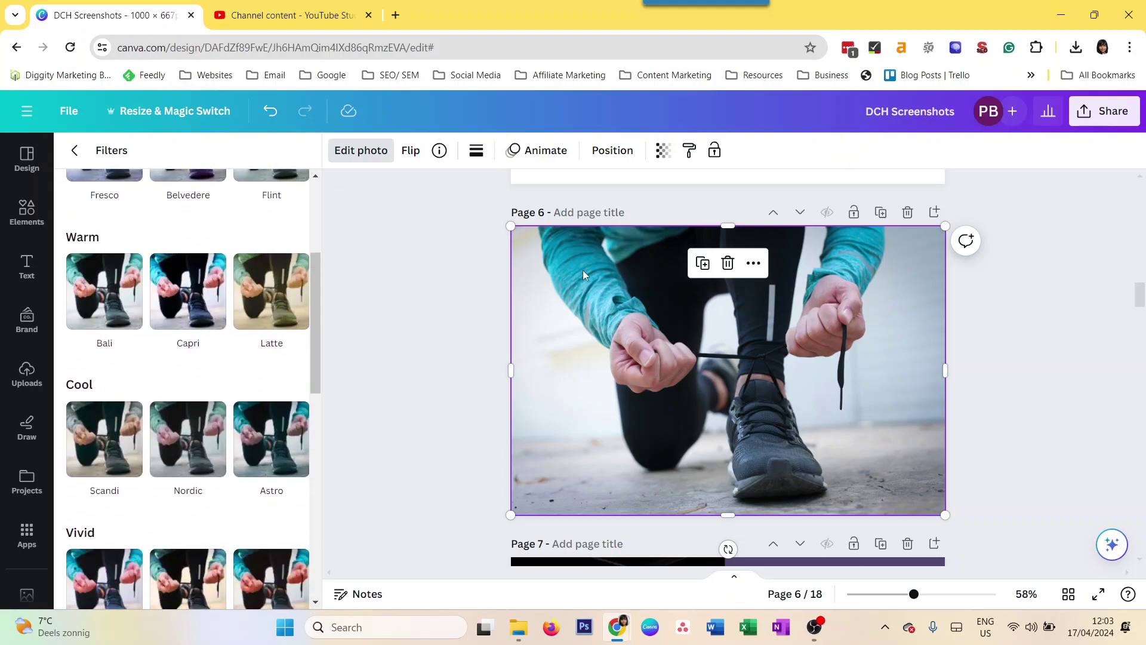
click(289, 291)
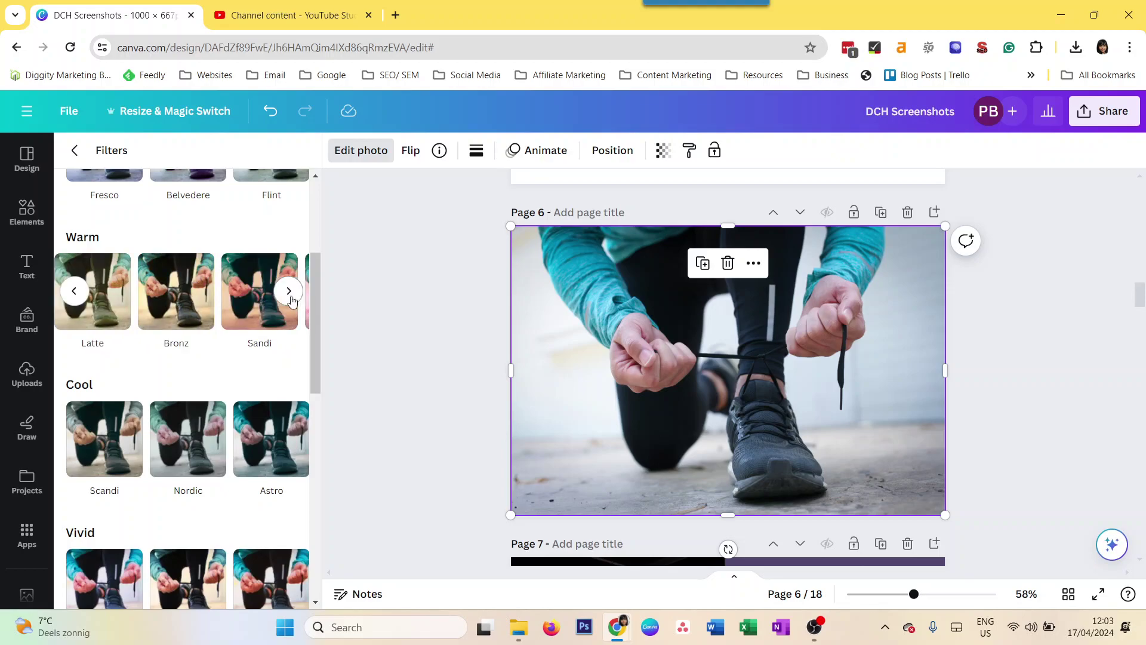
click(173, 305)
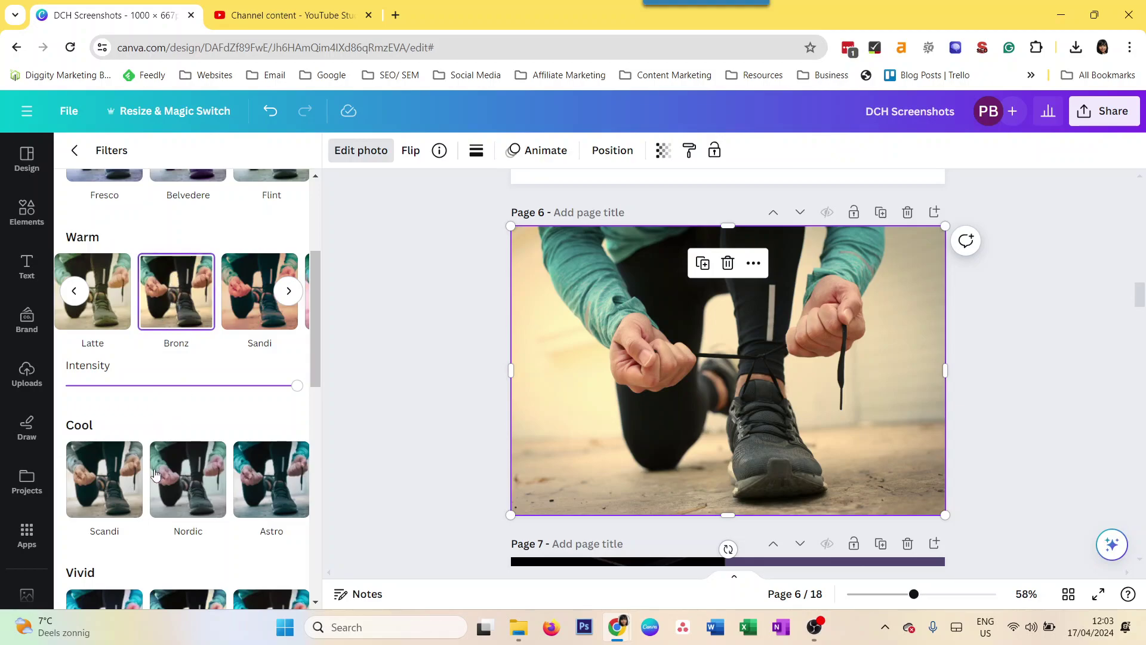
Switch the photo's filter to Sangri from the Warm group
scroll(161, 537, down, 1)
scroll(143, 352, up, 1)
click(288, 290)
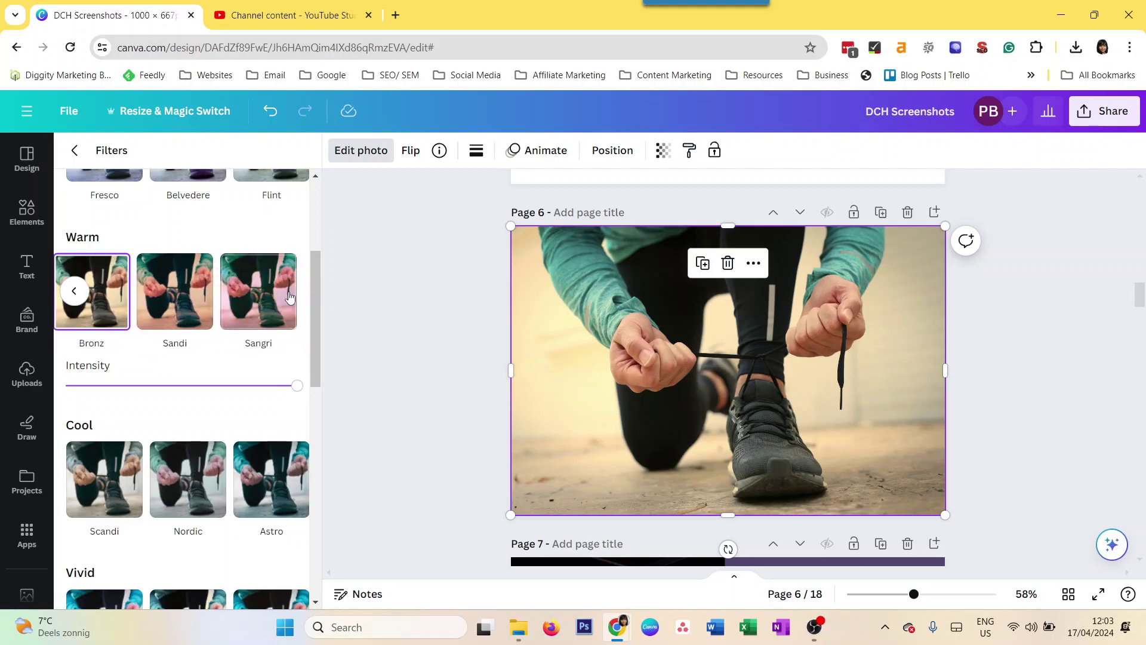
click(289, 296)
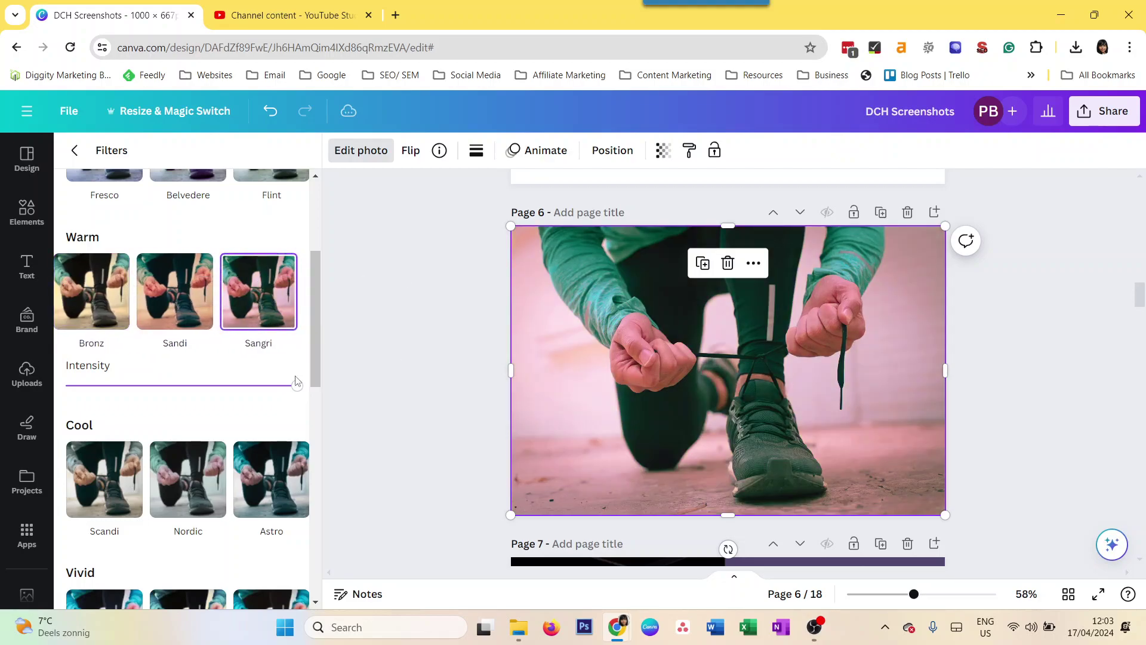
Look through the remaining filter groups from Cool to Color Pop and return to the start of the list
scroll(170, 506, down, 4)
scroll(170, 506, down, 4)
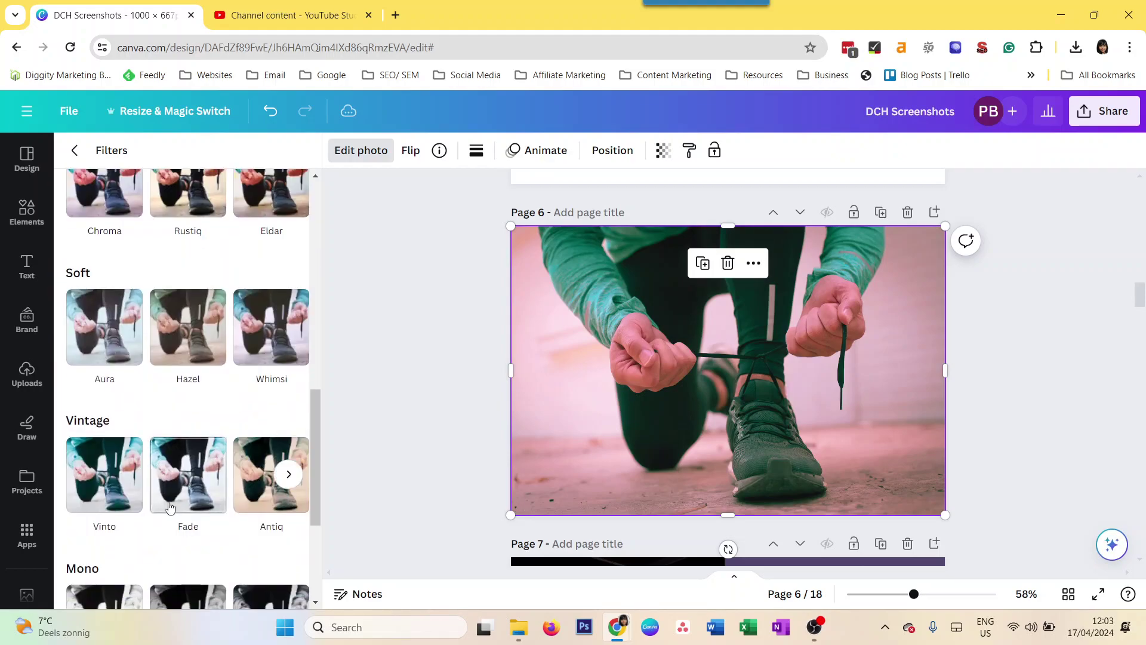
scroll(170, 506, down, 4)
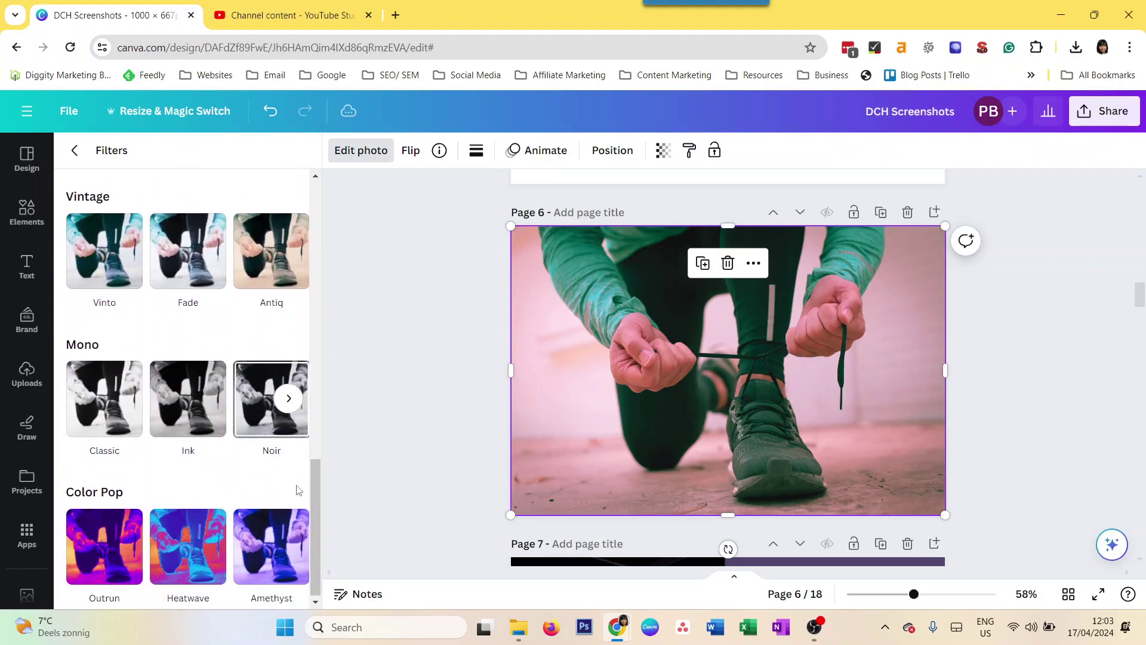
scroll(243, 522, up, 1)
scroll(233, 528, up, 3)
scroll(191, 536, down, 3)
scroll(183, 454, up, 4)
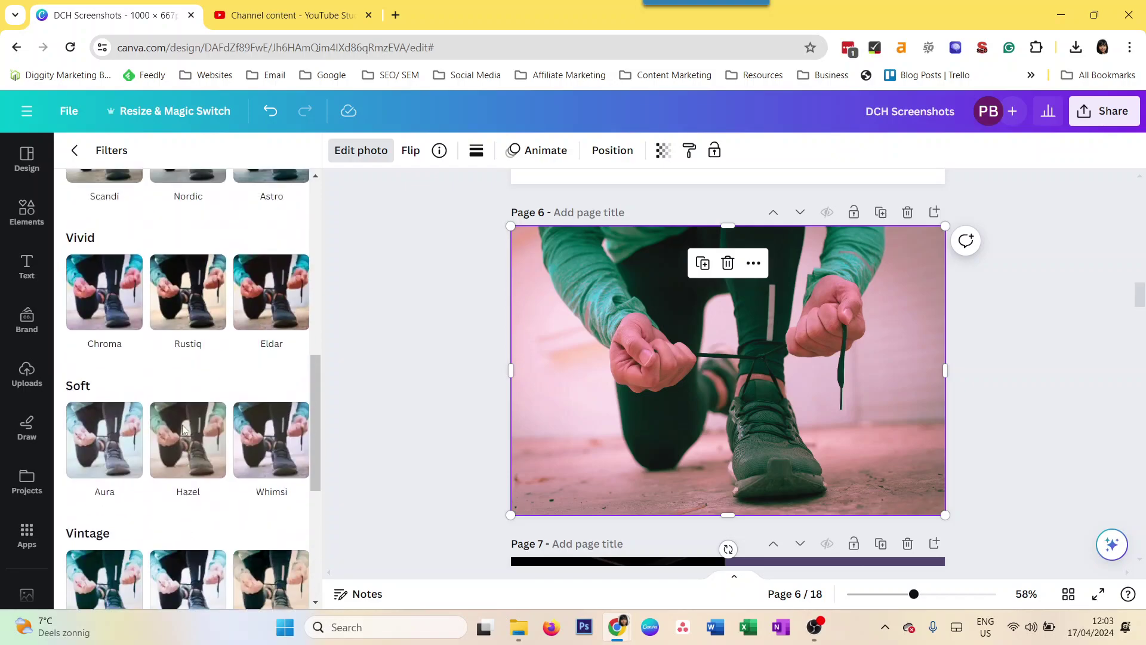
scroll(181, 426, up, 10)
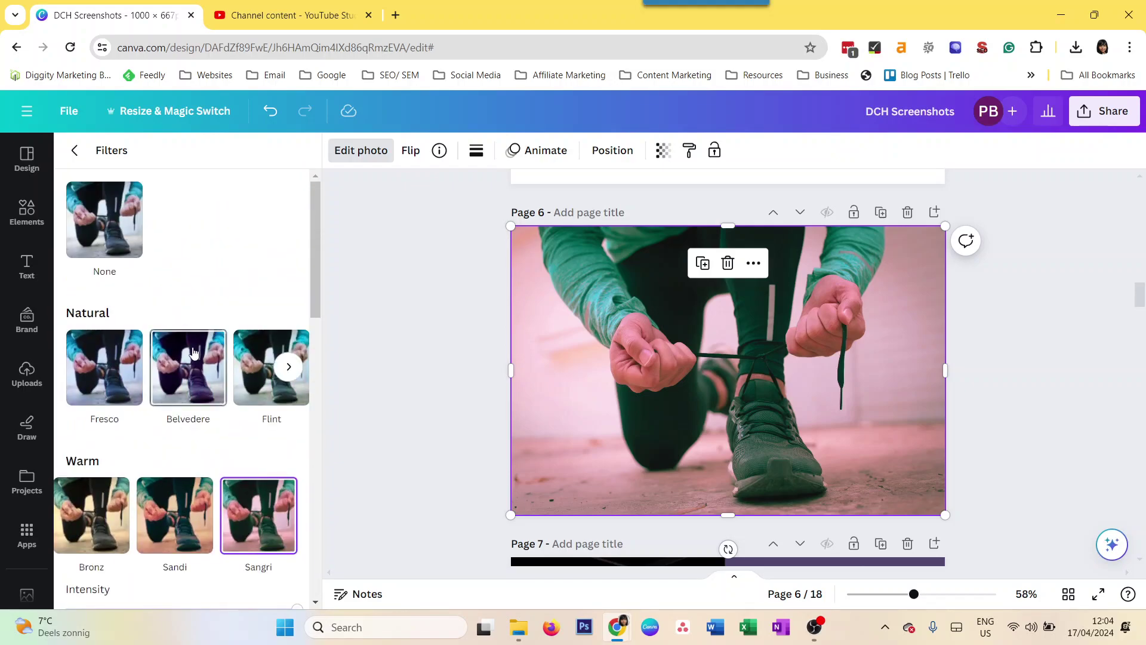
Apply the Belvedere filter from the Natural group to the photo and try lowering its intensity
click(191, 358)
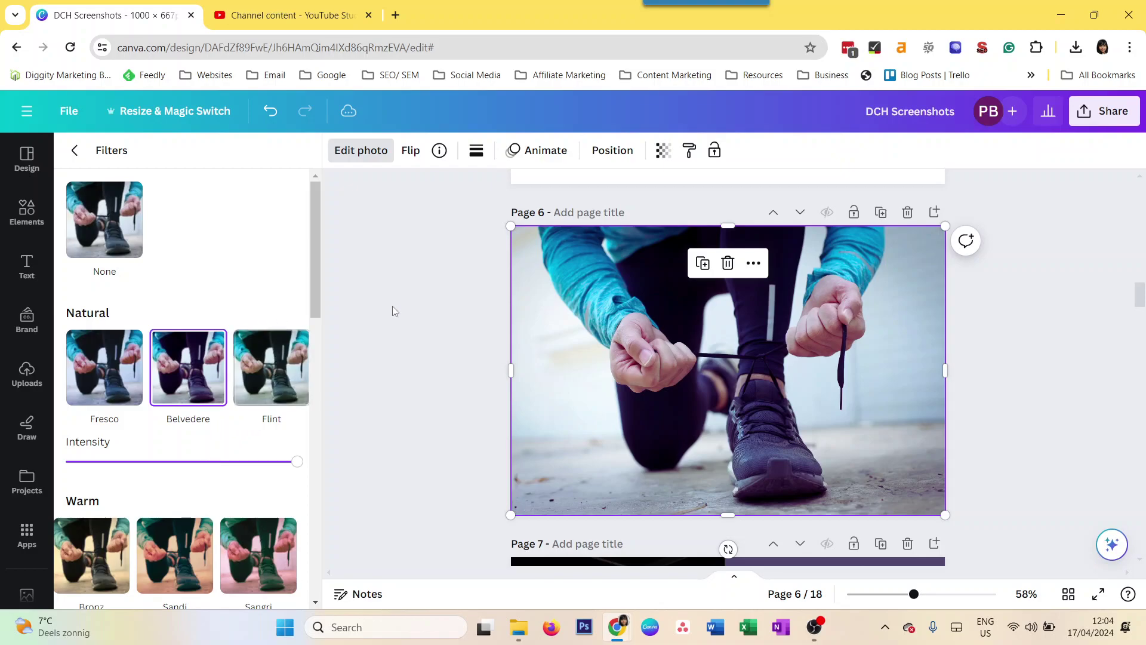
scroll(216, 449, down, 4)
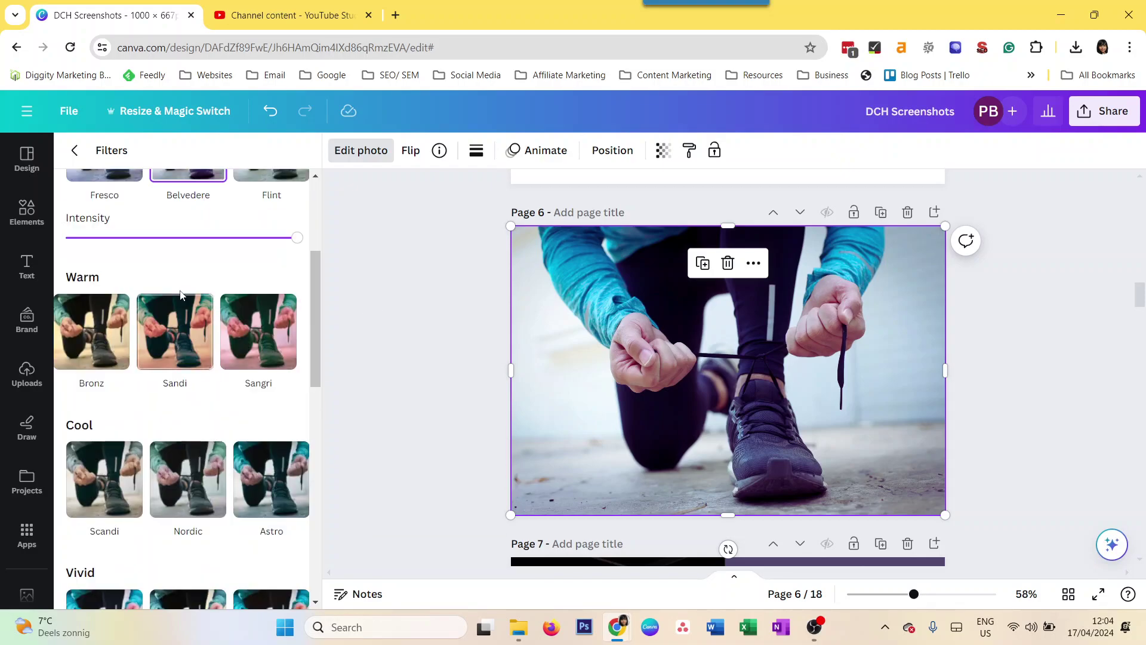
scroll(189, 295, up, 1)
drag(297, 312, 135, 312)
Reapply the Sangri filter from the Warm group and reduce its intensity to a little under half
click(279, 420)
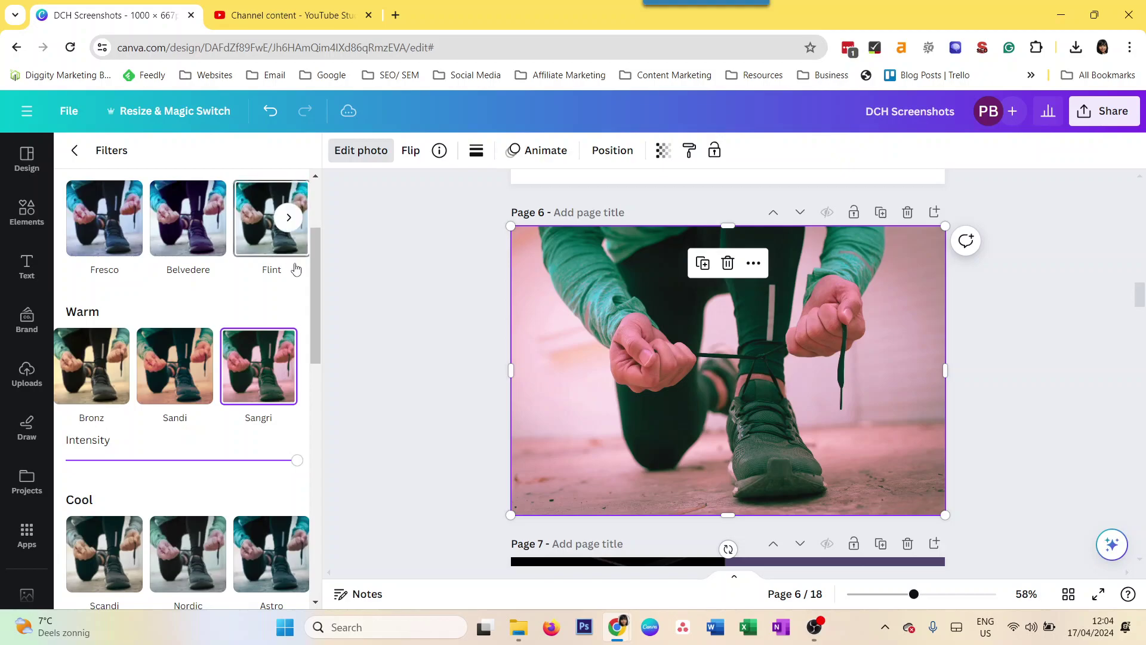
drag(298, 461, 158, 451)
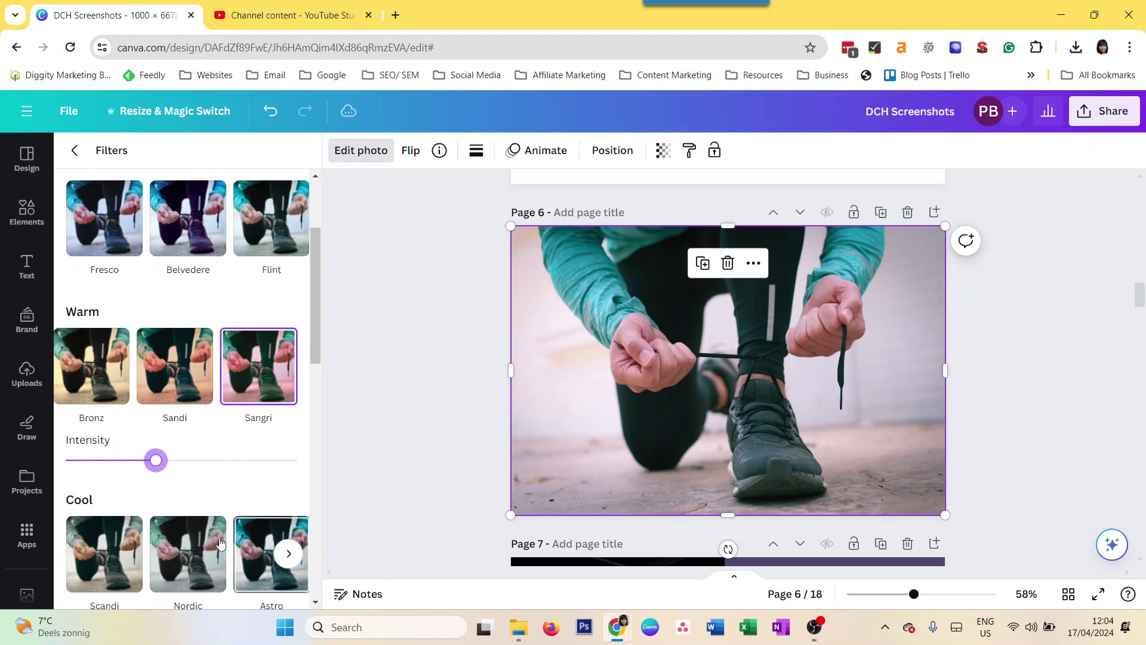
Apply the Ink filter from the Mono group to the photo and raise its intensity to roughly three quarters
scroll(281, 537, down, 3)
scroll(330, 478, down, 3)
scroll(179, 480, down, 5)
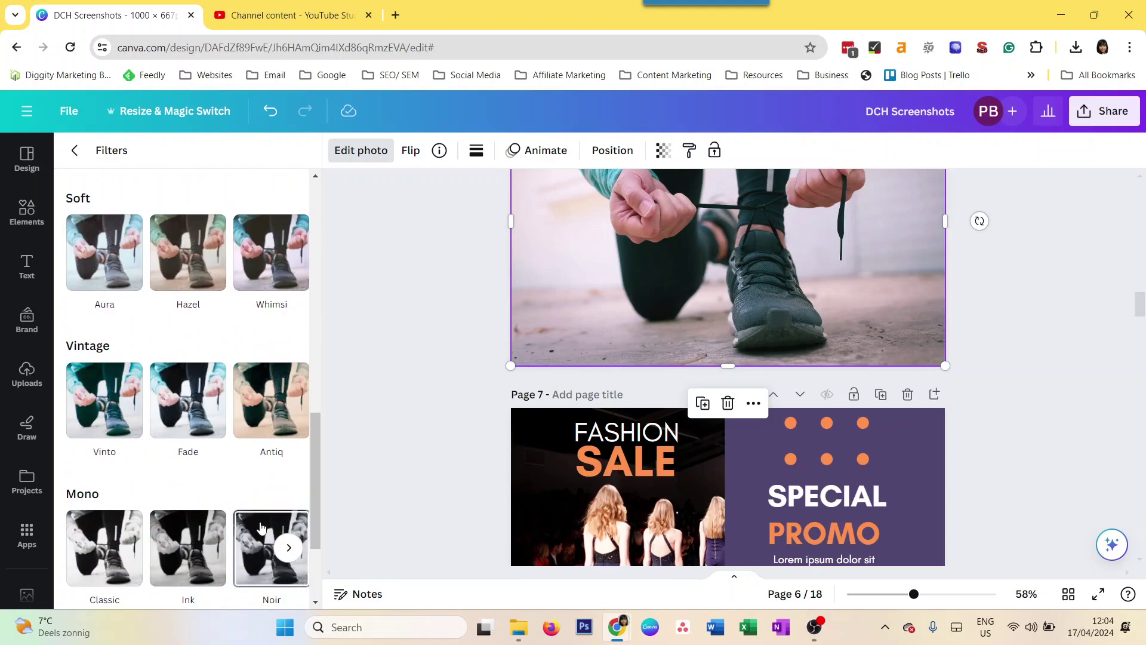
scroll(274, 540, down, 3)
click(218, 401)
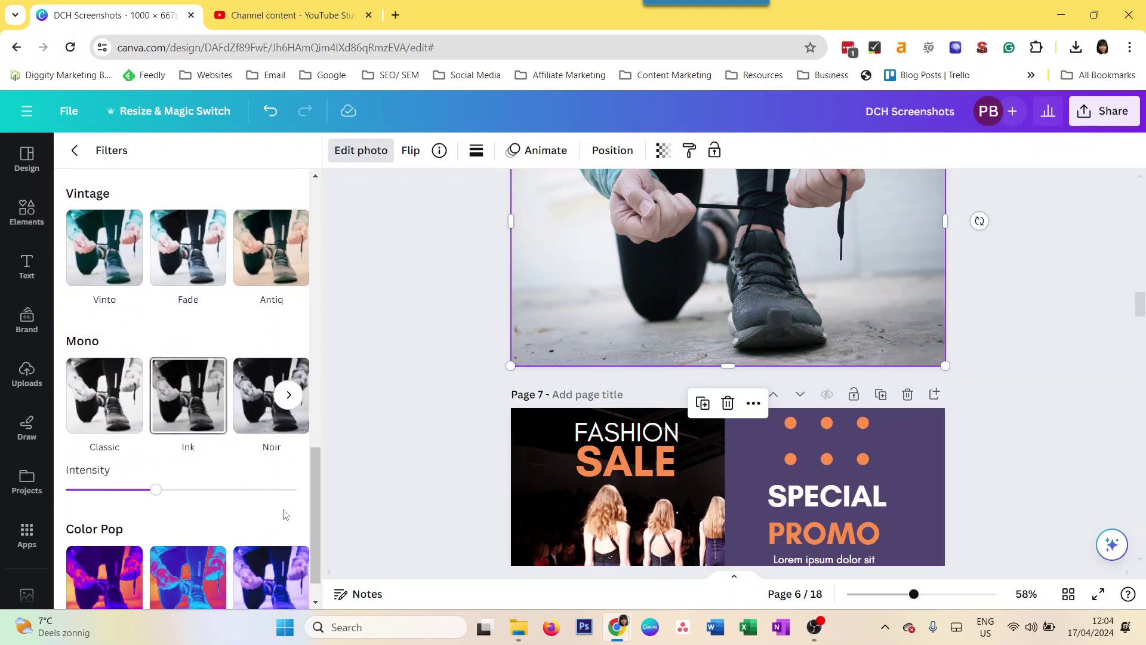
scroll(567, 410, up, 5)
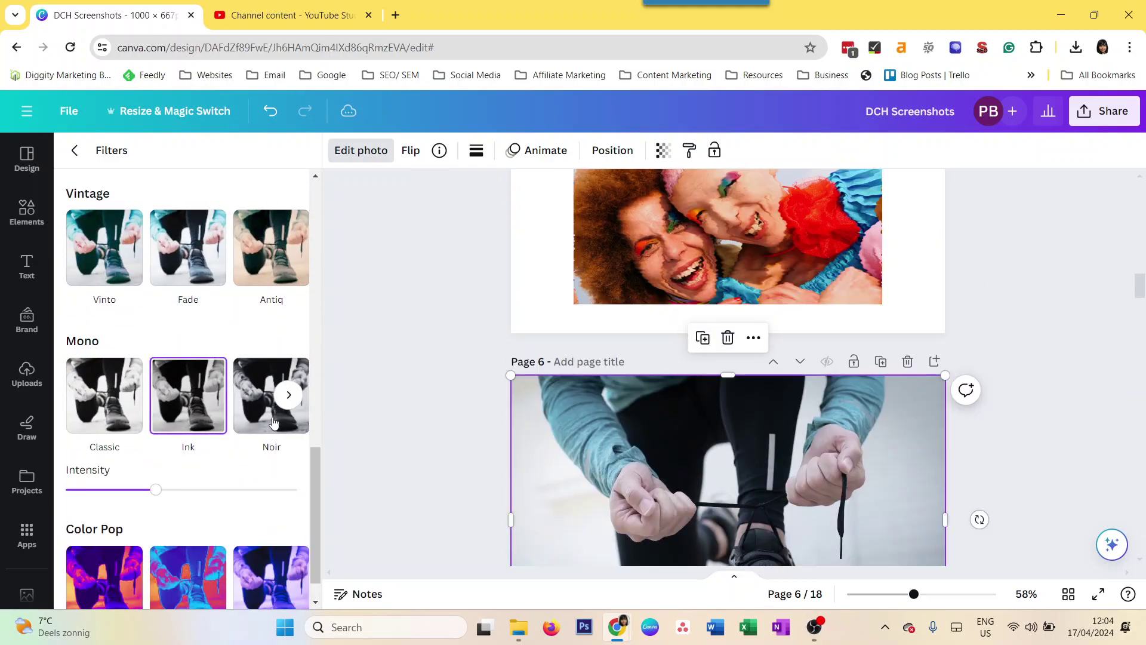
click(246, 489)
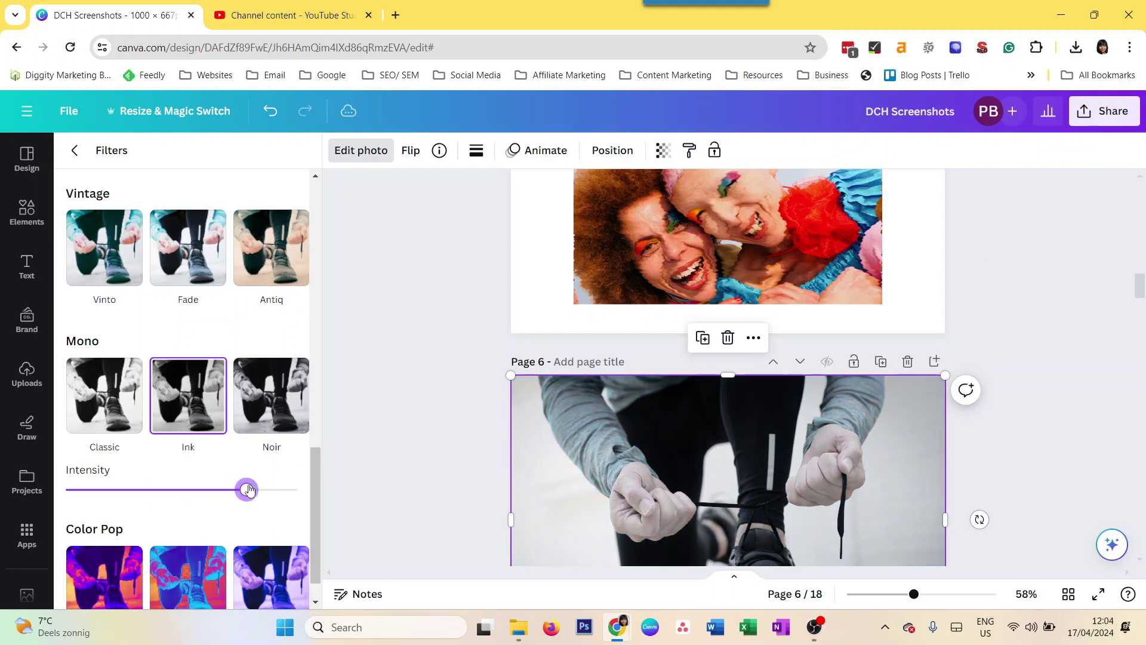
scroll(735, 420, down, 4)
scroll(742, 371, up, 2)
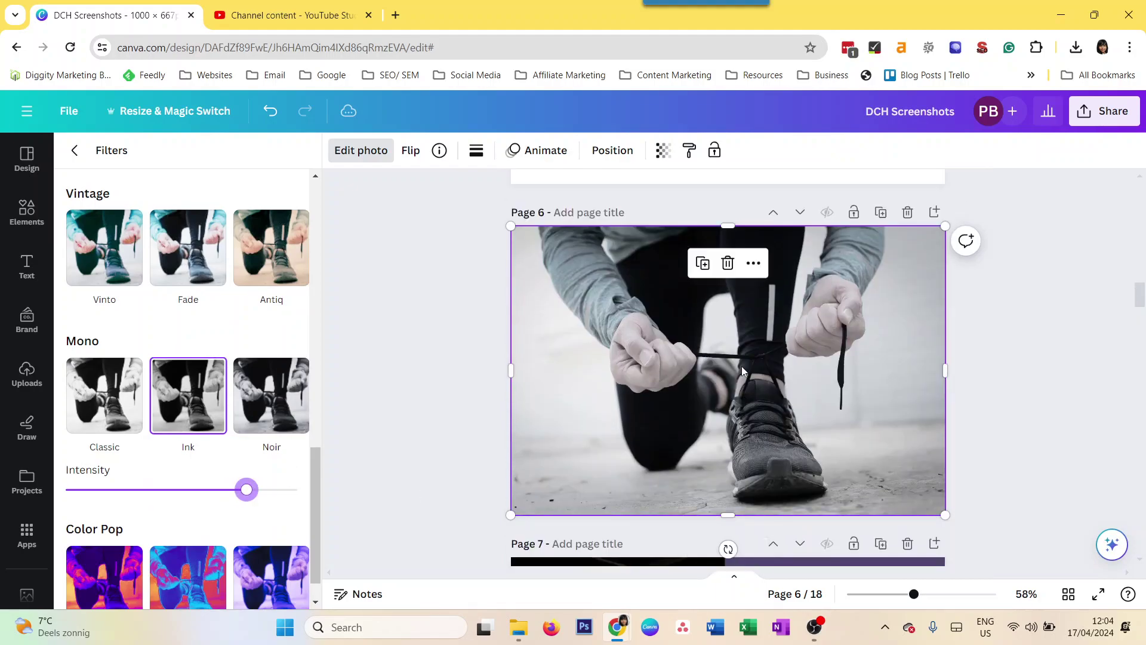
Switch the photo's filter to Noir from the Mono group
click(273, 397)
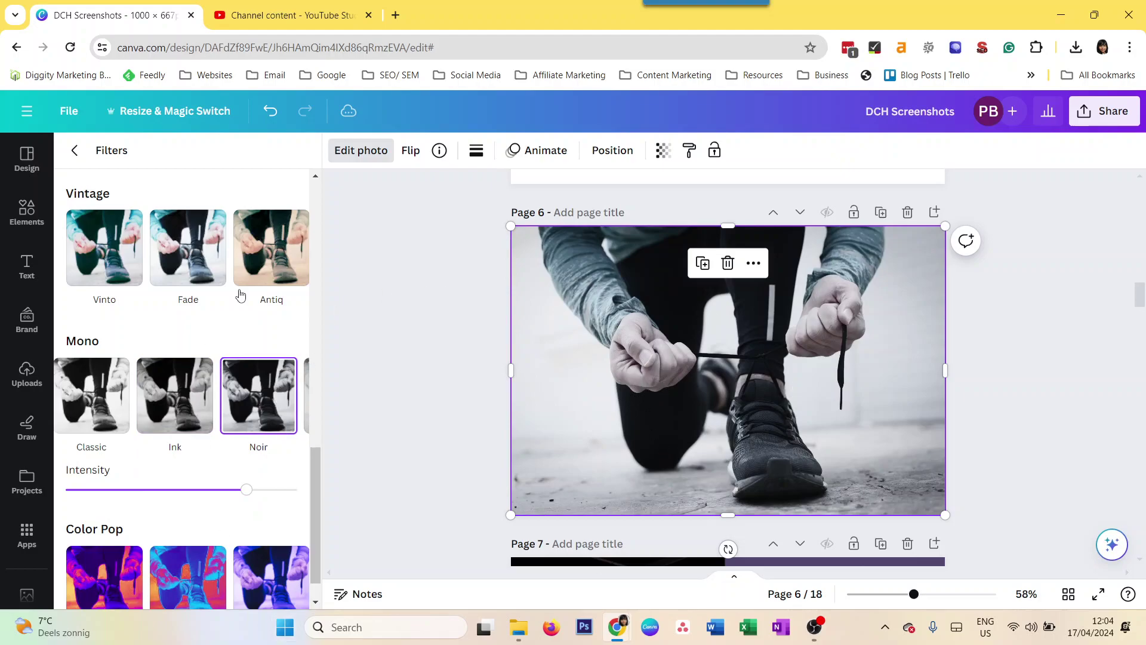
scroll(179, 414, down, 1)
scroll(177, 218, up, 5)
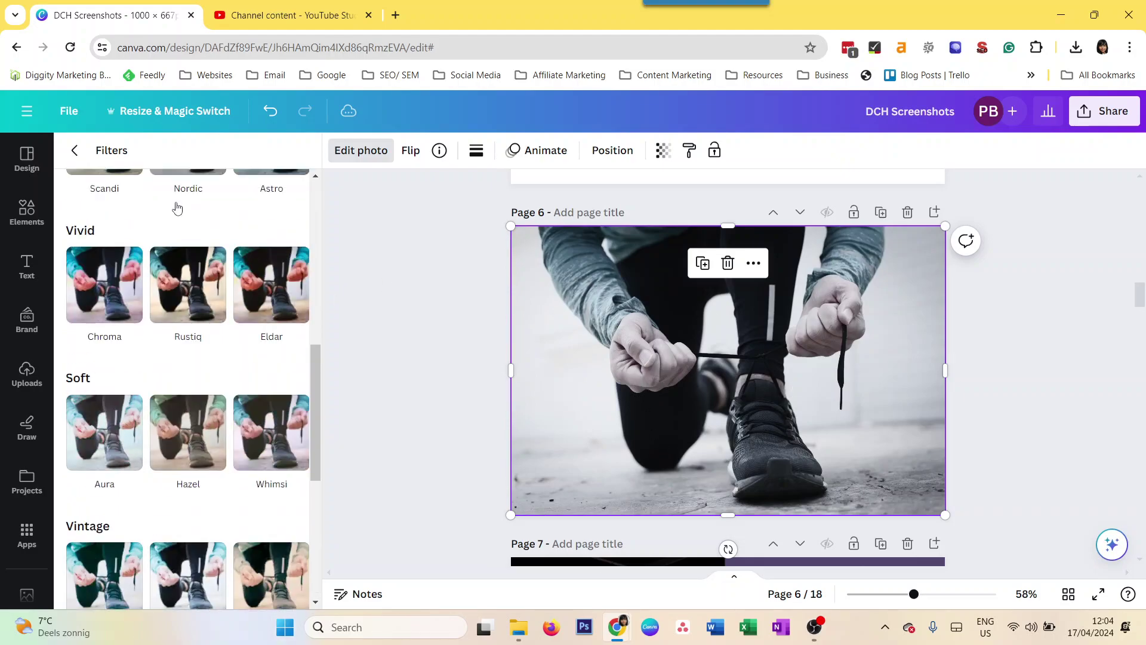
Reset the photo's filter to None and return to the photo editing options
scroll(177, 218, up, 8)
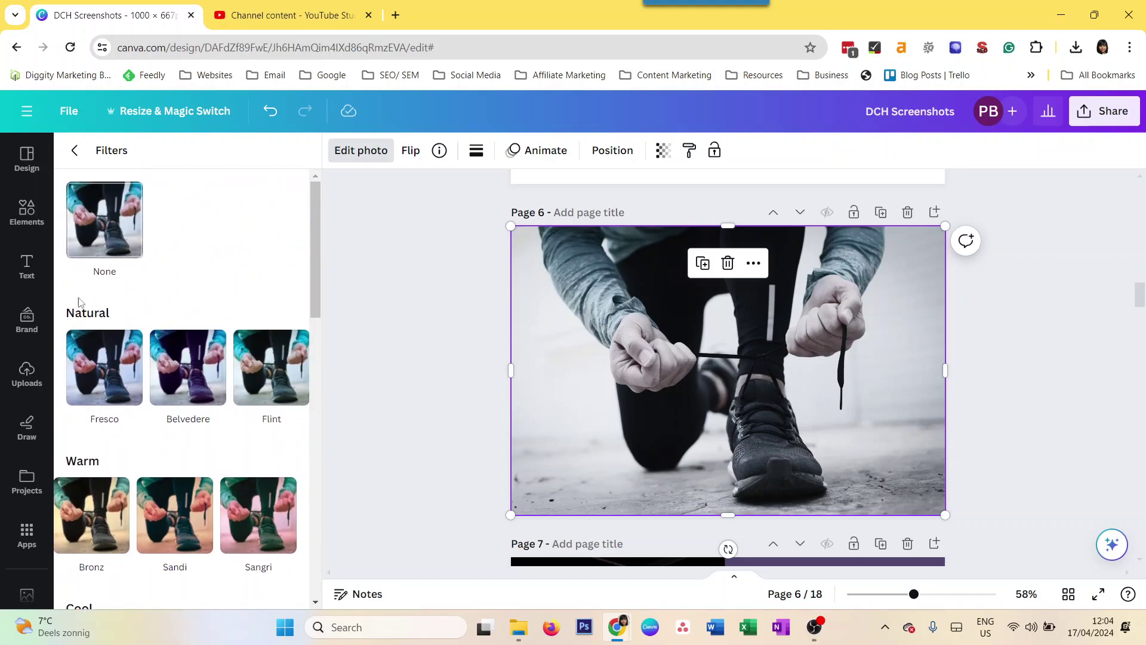
click(94, 244)
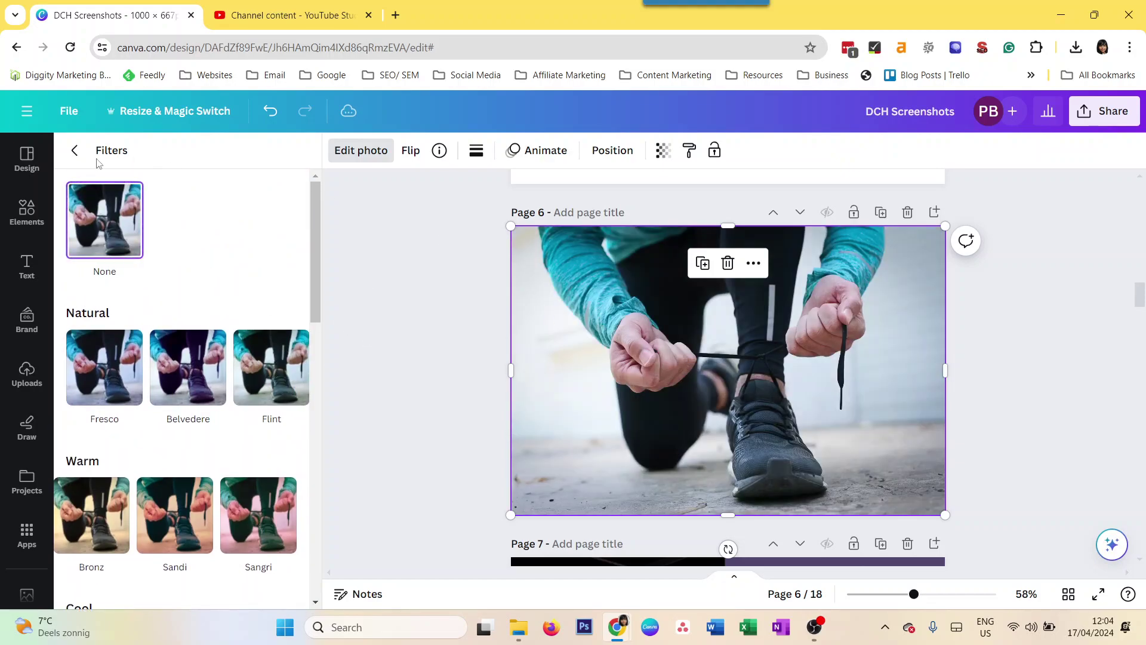
click(75, 149)
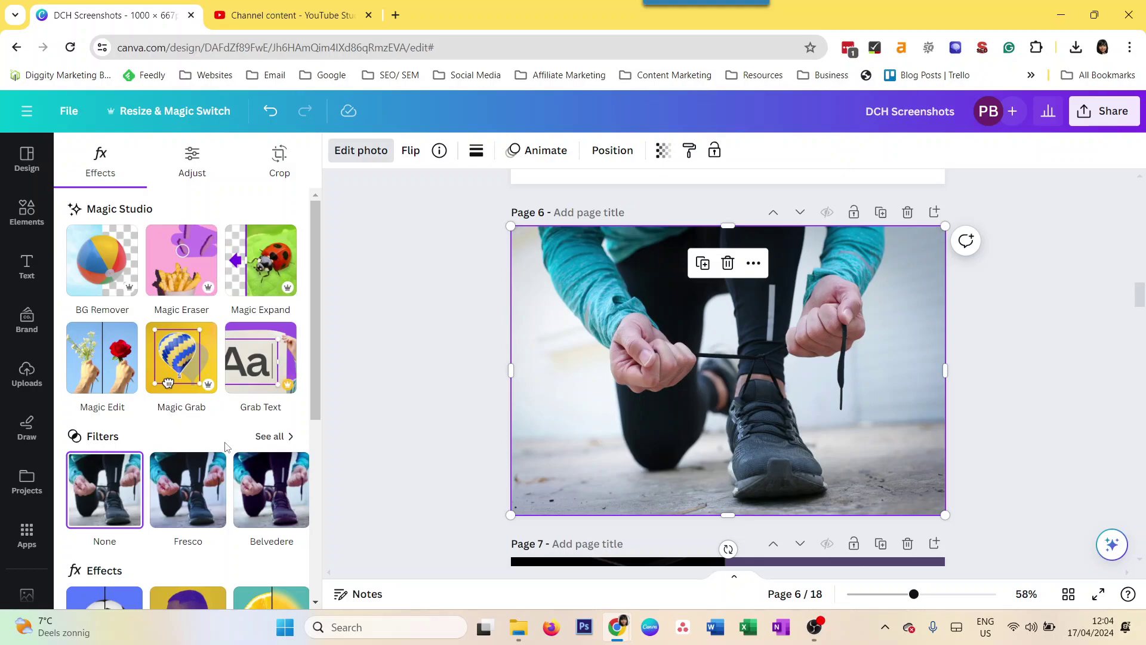
Open the Duotone effect and apply the Pop preset to the photo, keeping its intensity at 100
scroll(223, 409, down, 3)
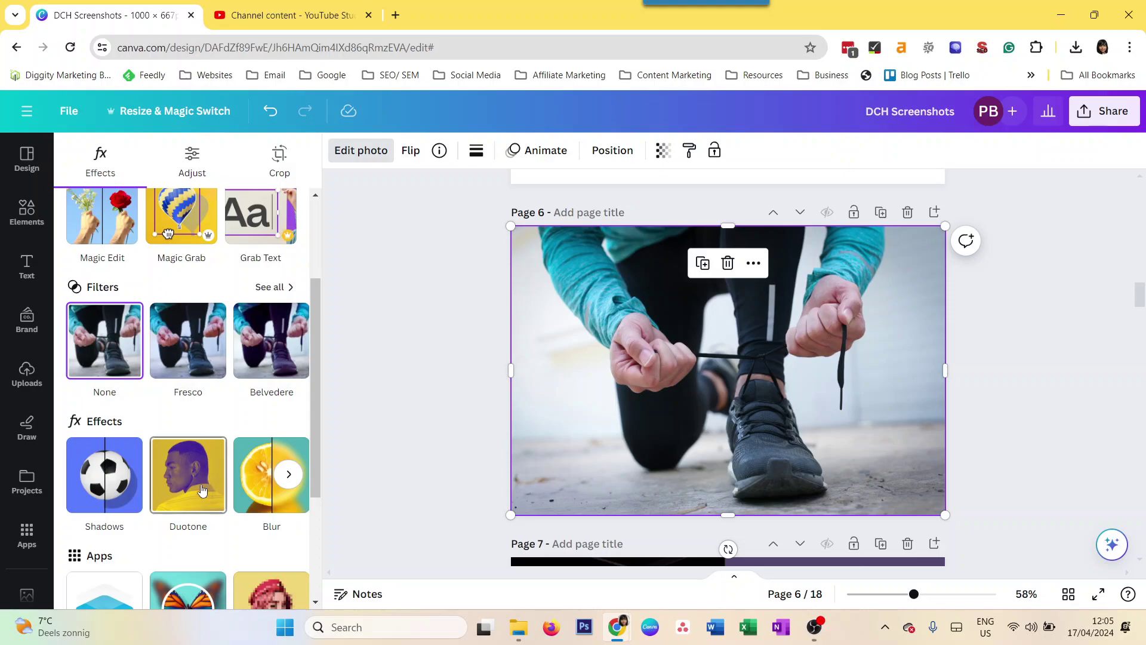
click(224, 526)
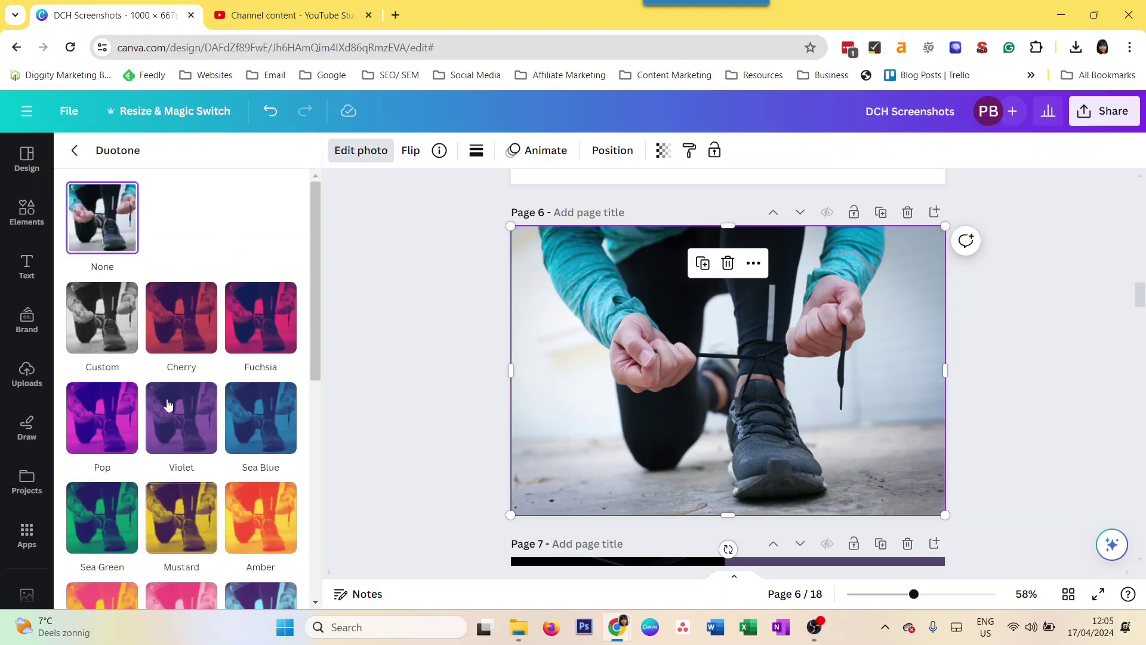
scroll(203, 507, down, 3)
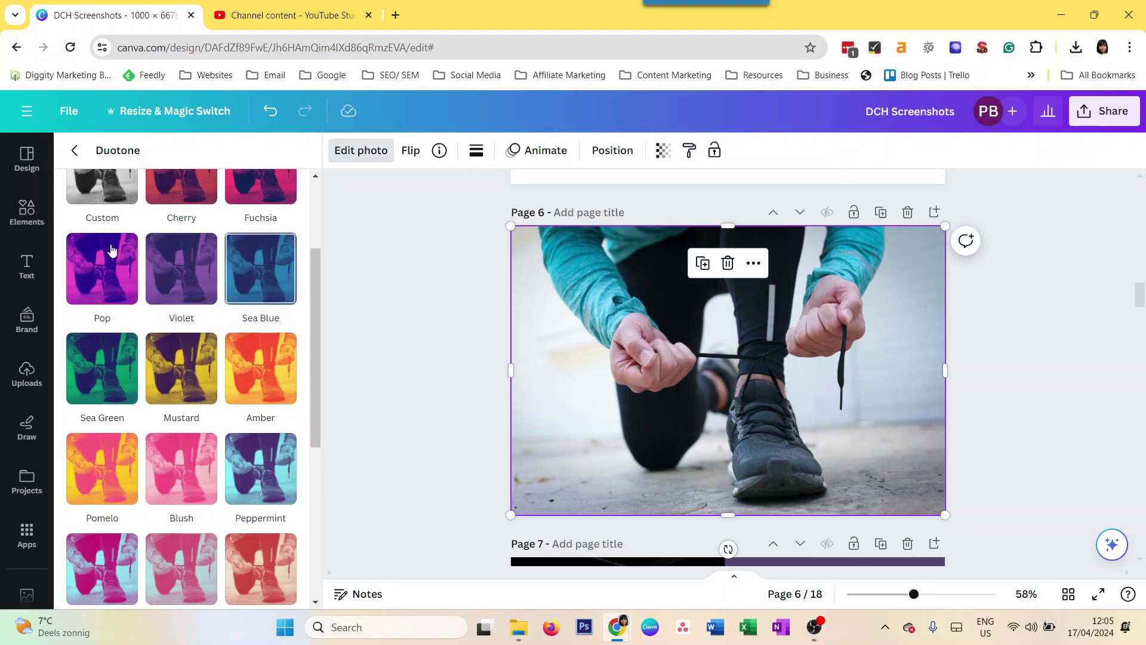
click(111, 275)
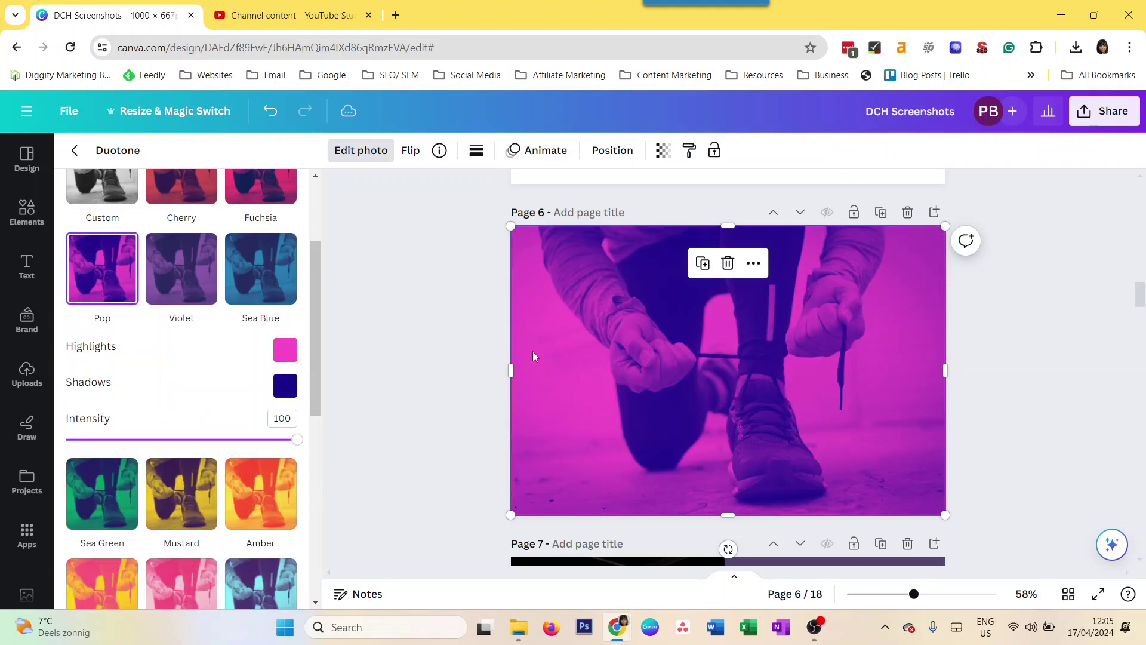
mouse_move(298, 441)
mouse_down()
mouse_move(131, 449)
mouse_move(182, 466)
mouse_move(203, 443)
mouse_move(240, 457)
mouse_move(298, 453)
mouse_up()
Switch the duotone to the Pomelo preset and change its highlights colour to bright green #4AFA15
scroll(209, 605, down, 3)
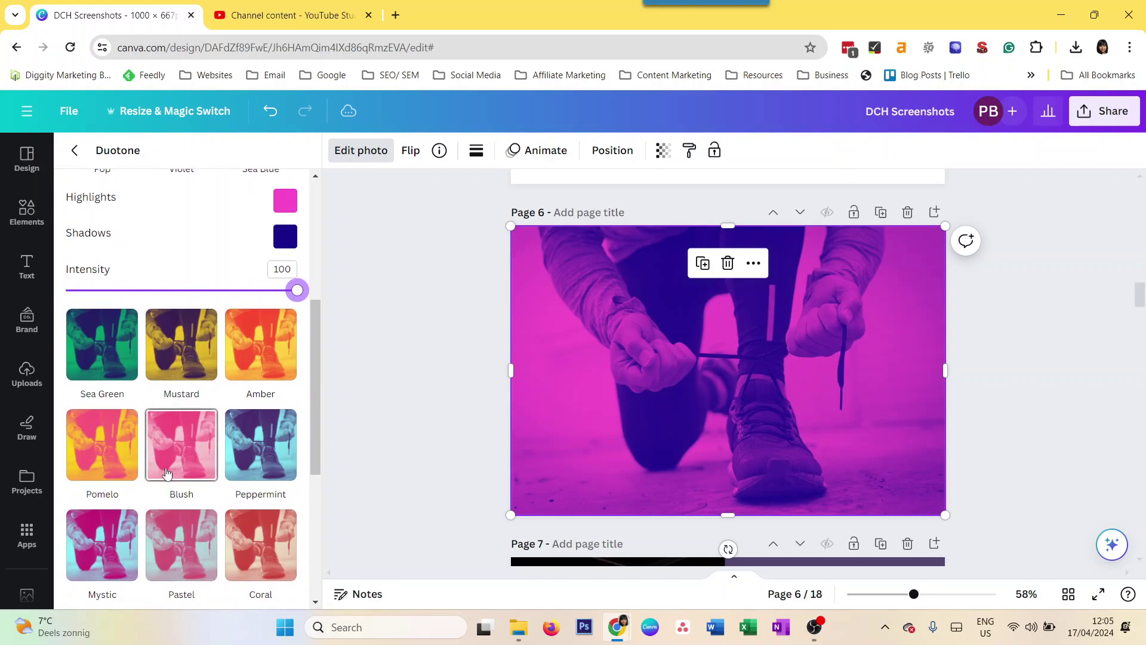
click(78, 457)
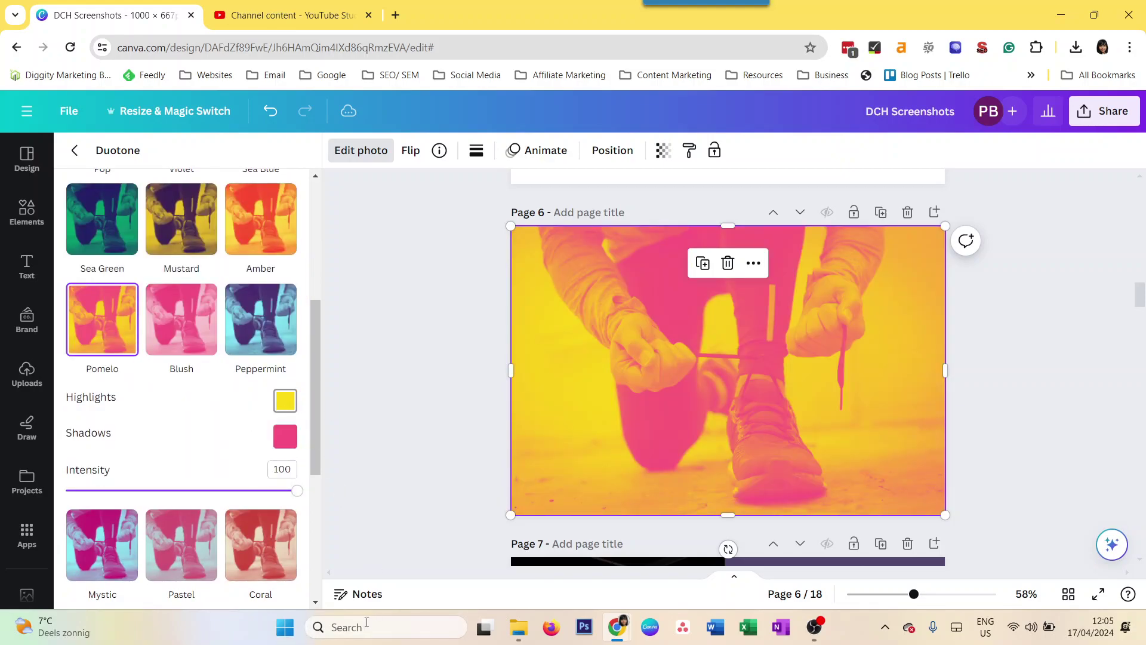
click(286, 400)
drag(322, 524, 350, 524)
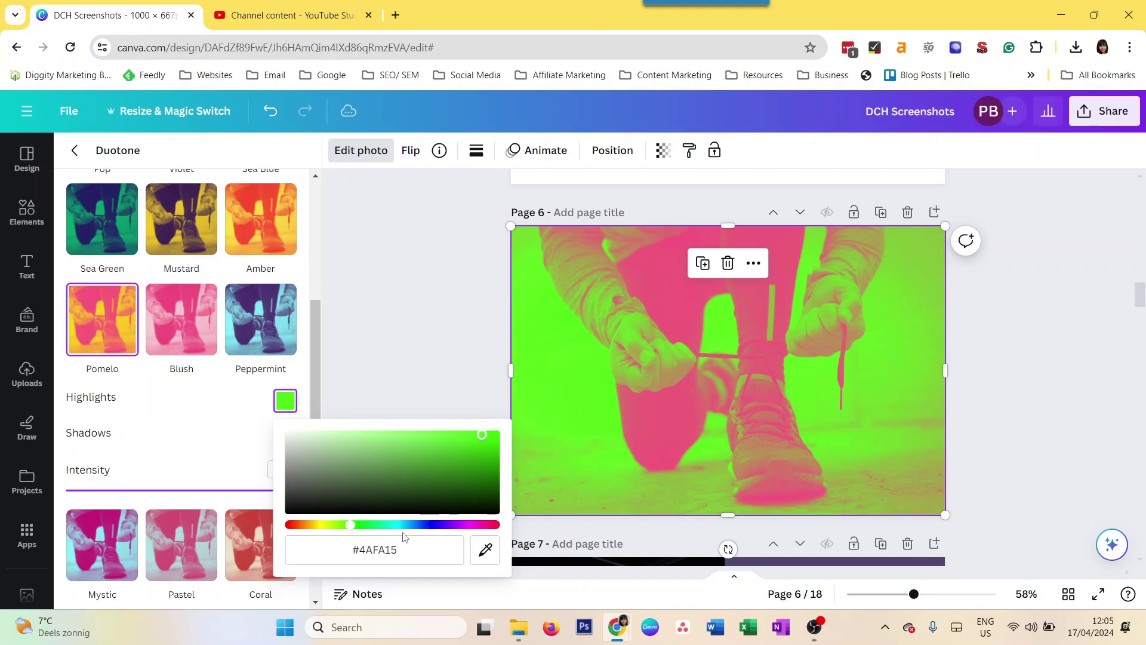
Reopen the Duotone settings and set the custom duotone's intensity to 37
click(360, 150)
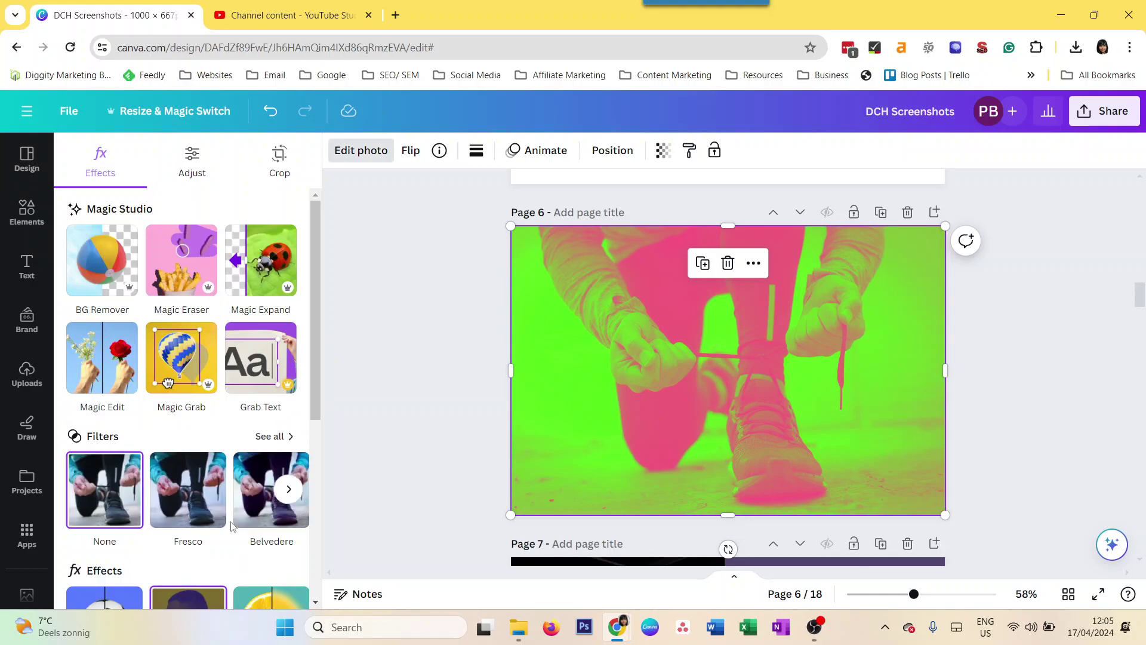
scroll(232, 525, down, 2)
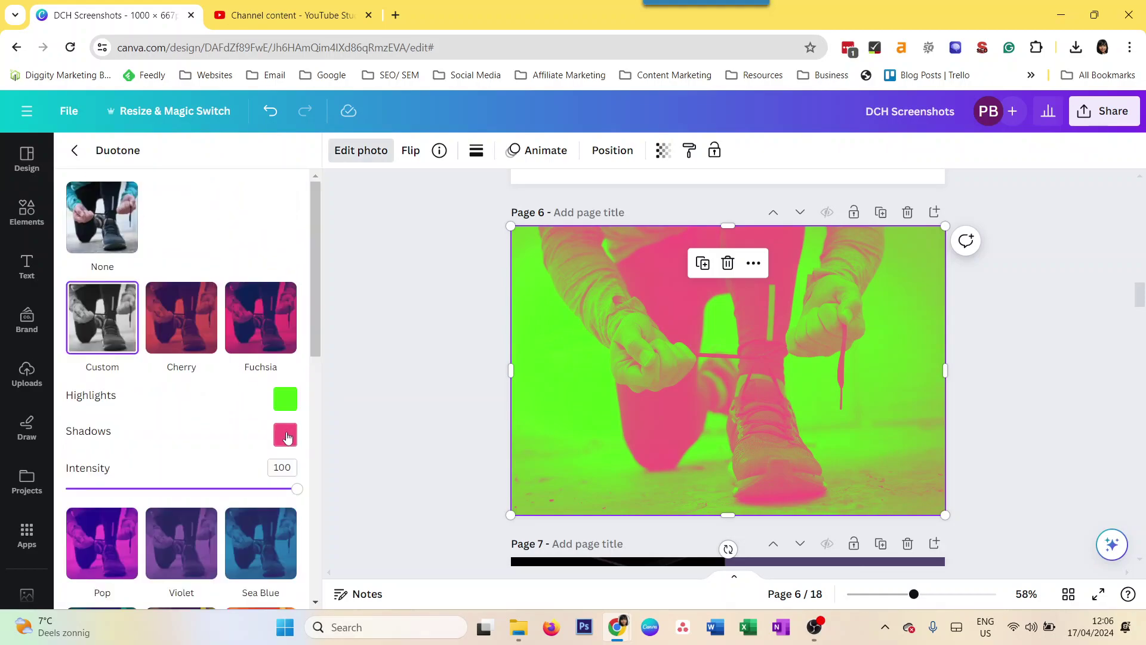
drag(297, 489, 152, 489)
Look through the remaining duotone presets down to Mono and Classic
scroll(216, 514, down, 5)
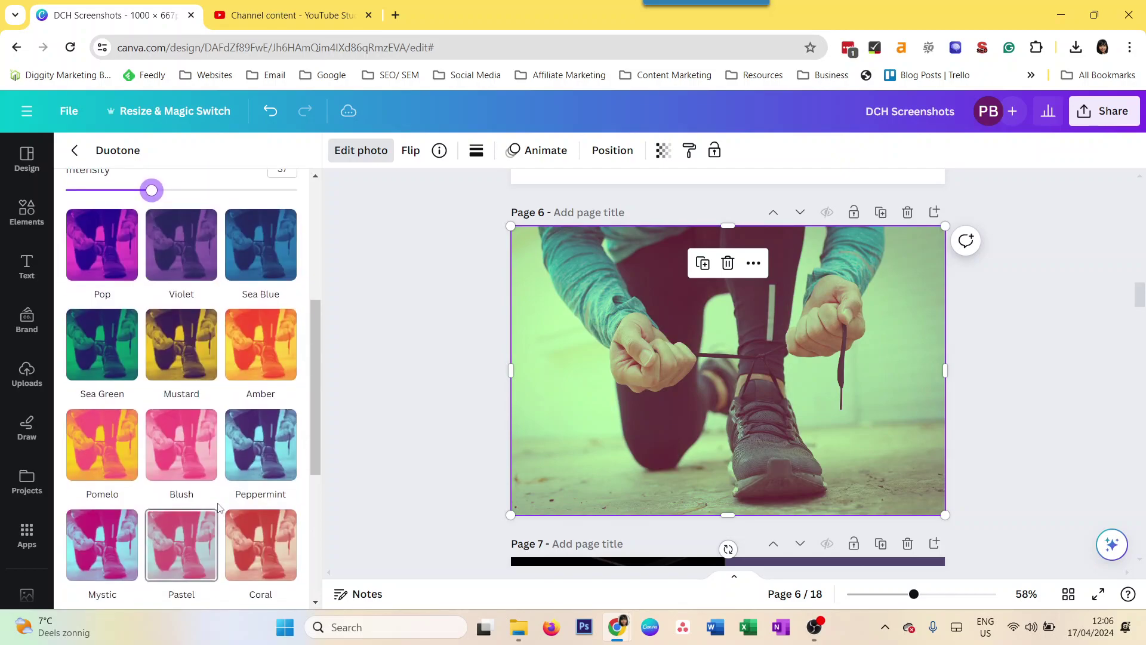
scroll(216, 501, down, 3)
scroll(218, 503, down, 1)
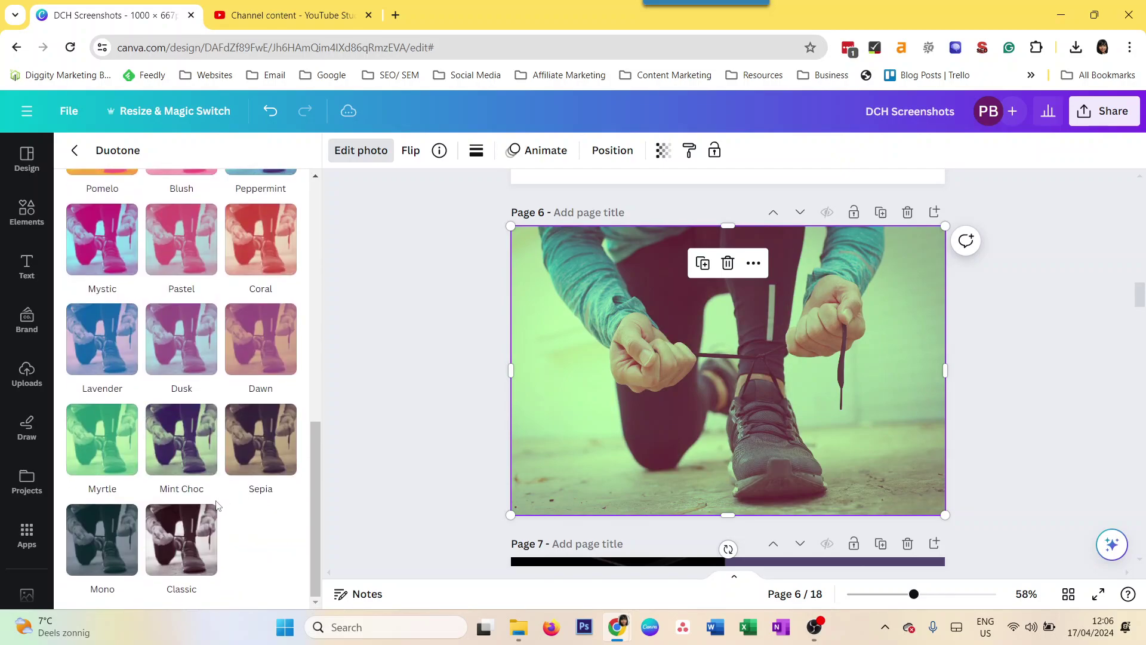
scroll(173, 480, up, 1)
scroll(175, 472, up, 3)
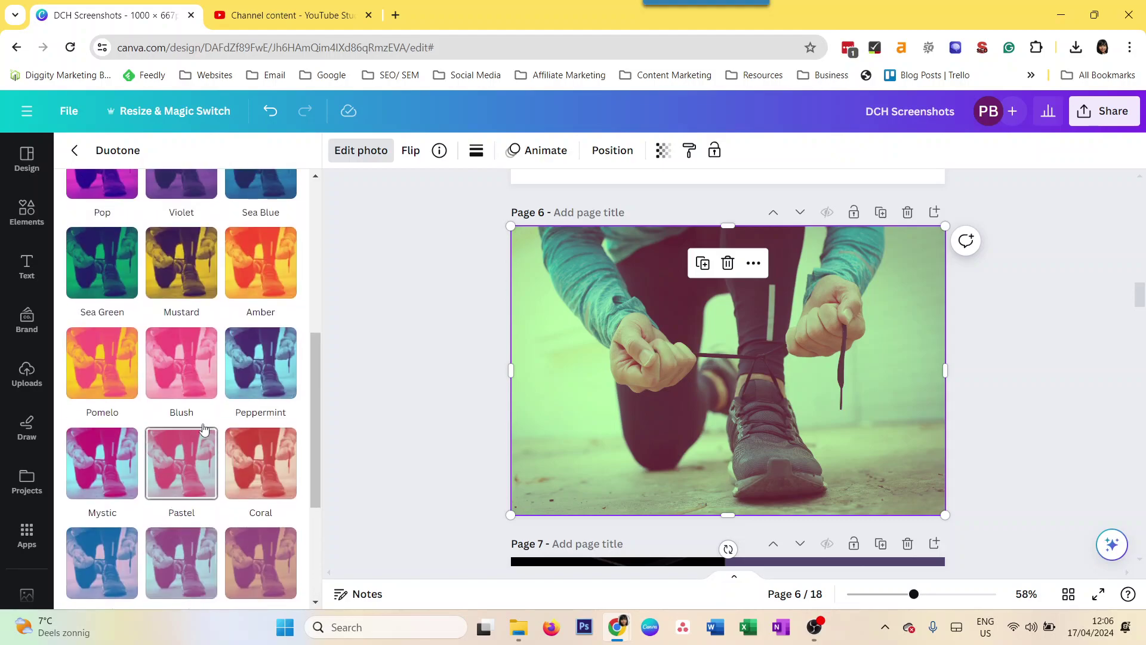
scroll(215, 389, up, 5)
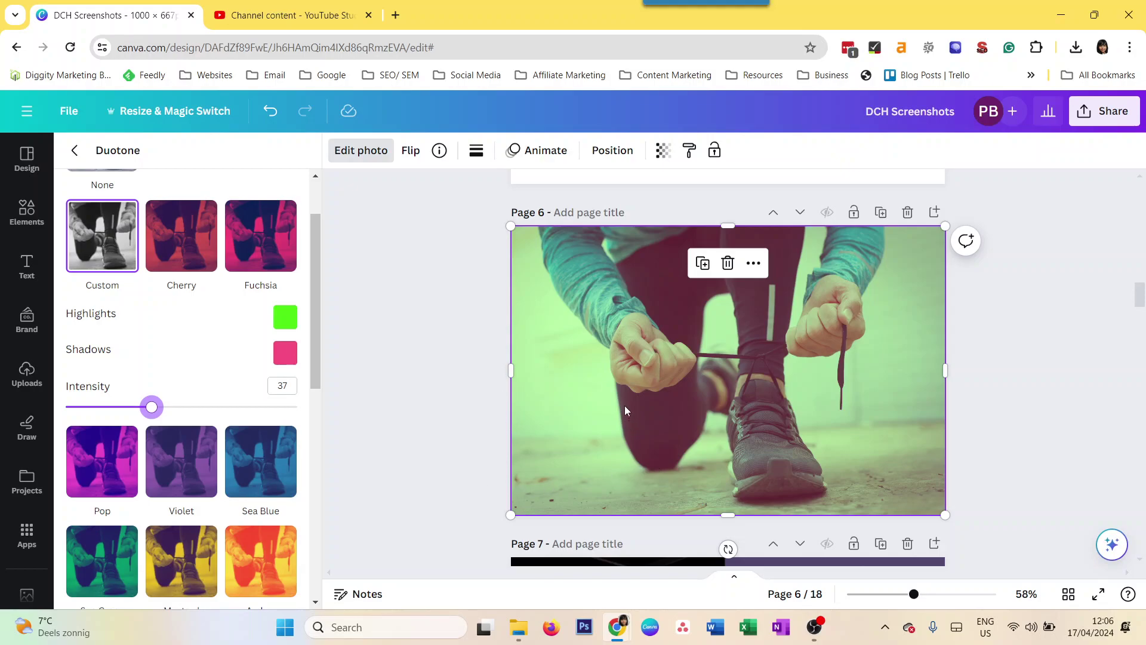
Remove the duotone effect from the photo by choosing None
scroll(119, 269, up, 2)
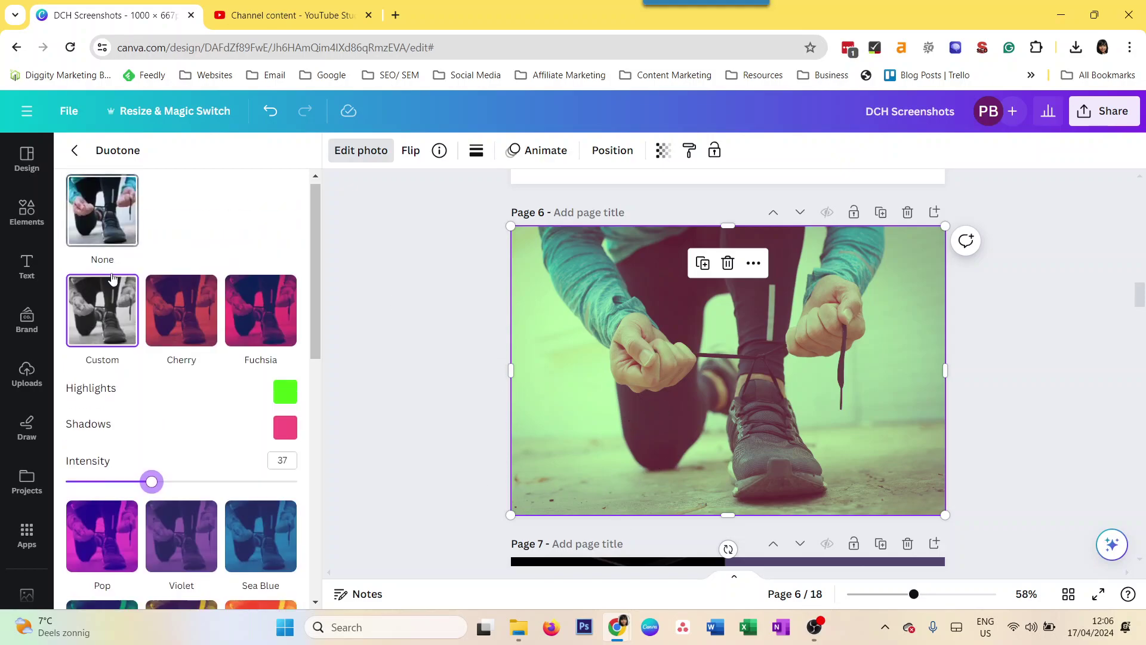
click(102, 215)
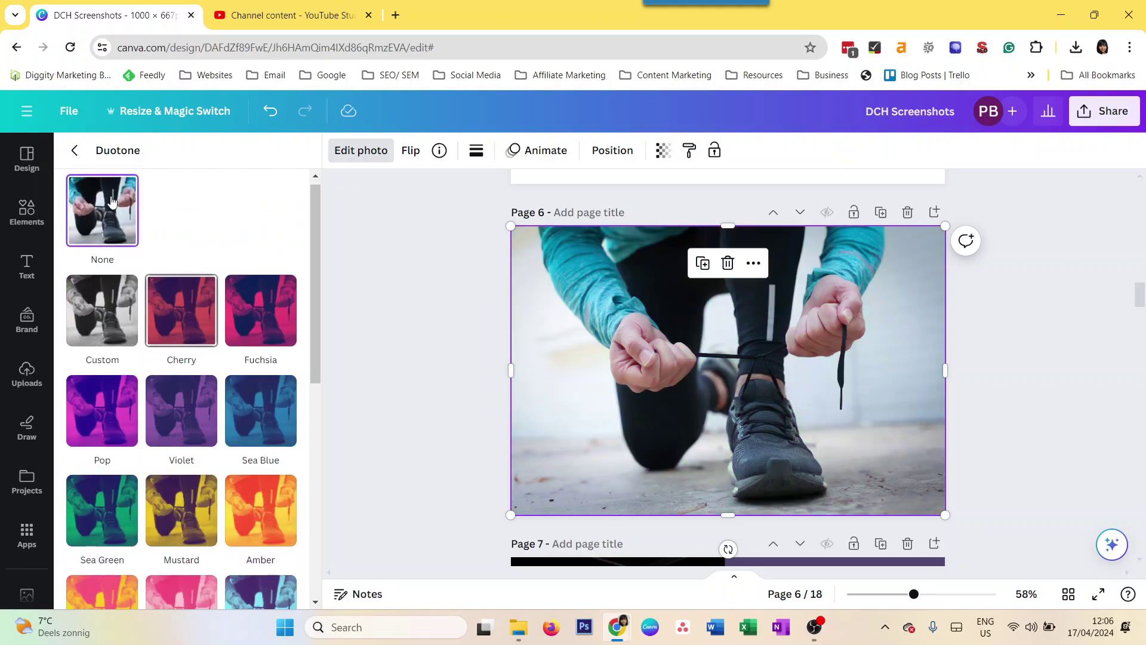